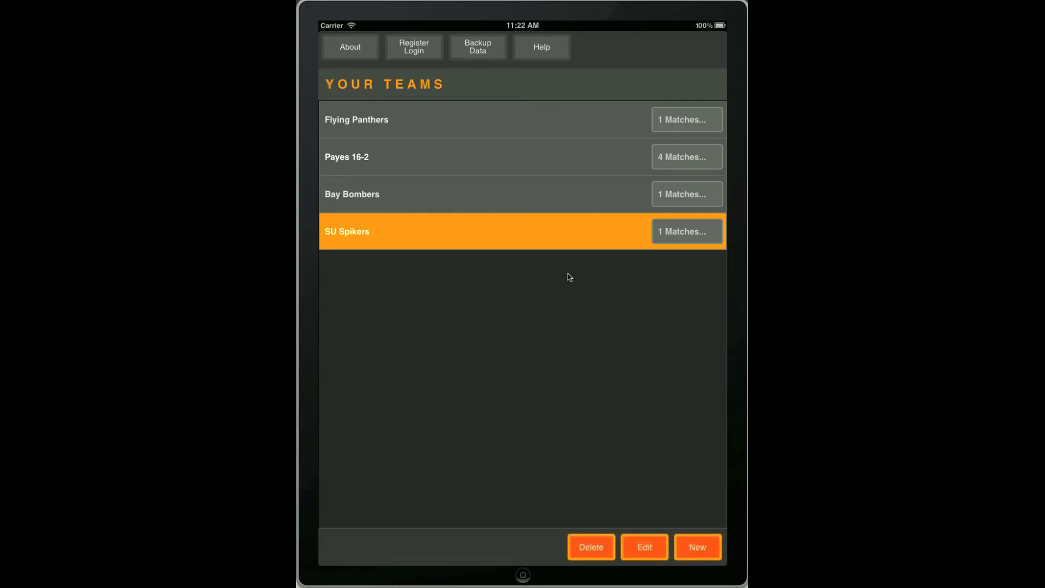
- Open the Payes 16-2 team's matches and request Consolidated Stats to reach the Web Reports sign-in
click(590, 168)
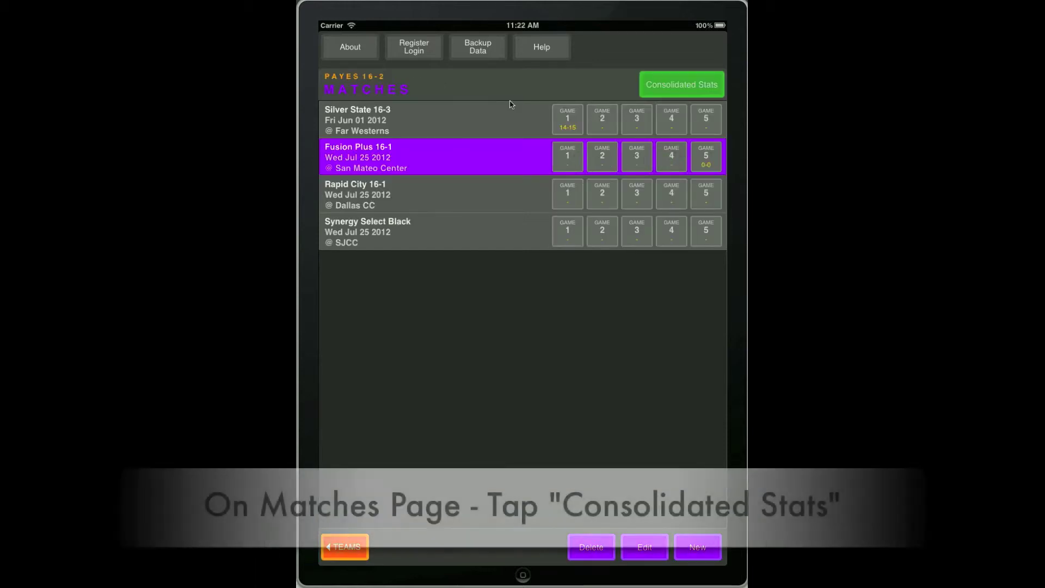
click(660, 91)
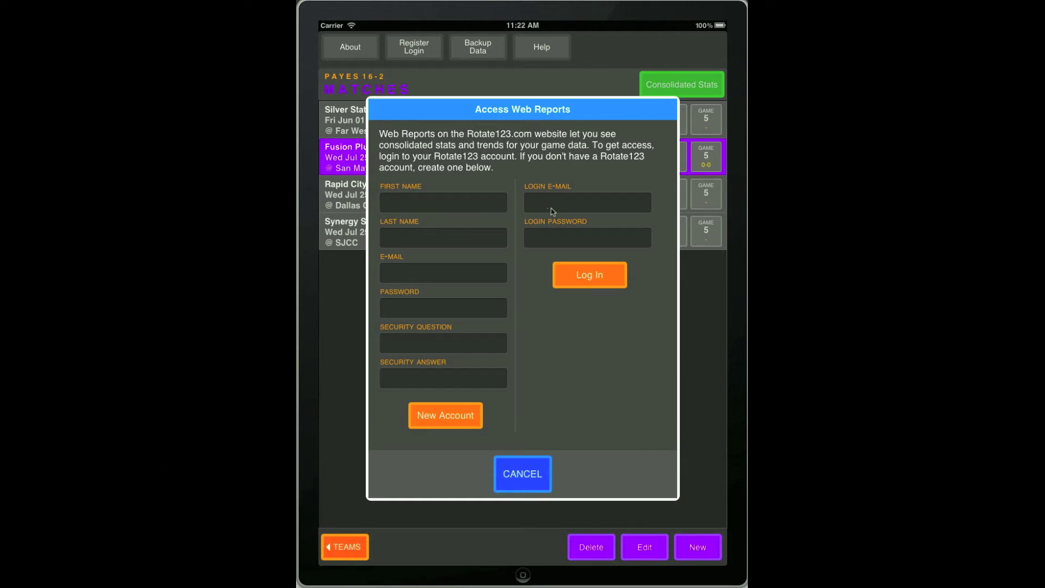
- Log in to Access Web Reports with the account e-mail and password
click(548, 208)
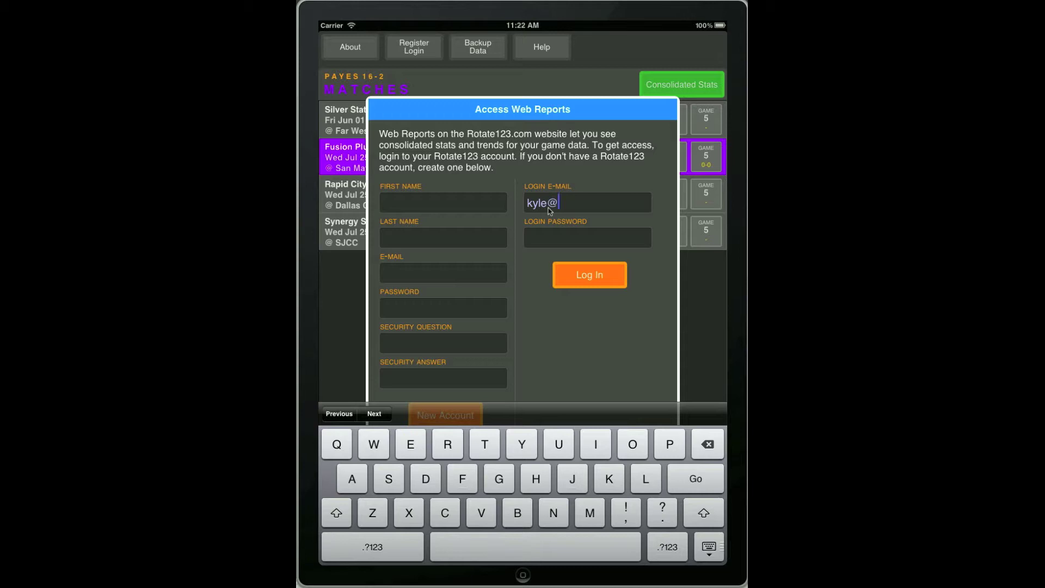
key(Tab)
text(•••••••••)
click(580, 270)
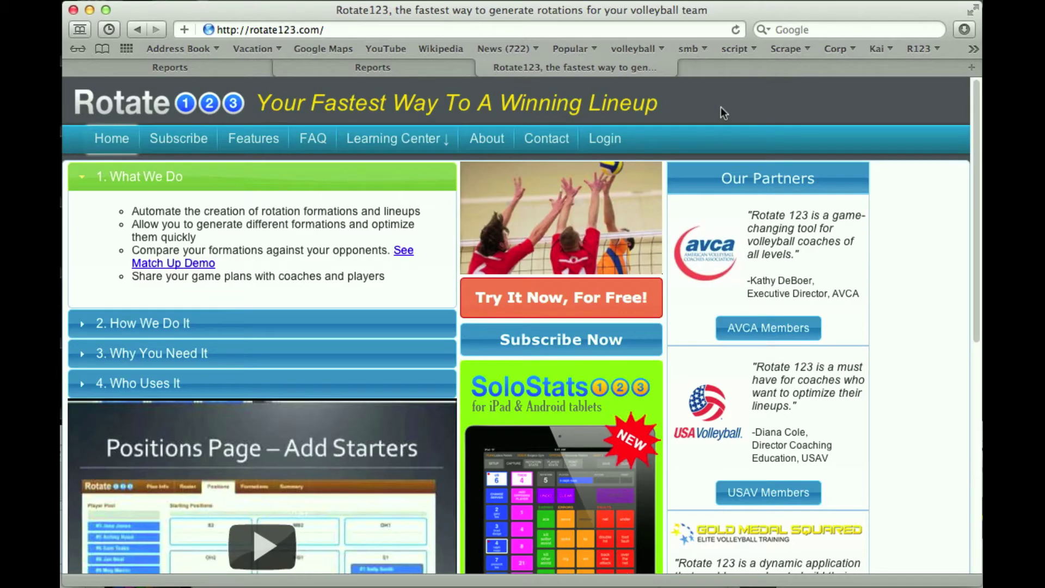
- Sign in on the Rotate123 website with the member account e-mail and password
click(606, 143)
click(273, 290)
key(Tab)
click(324, 368)
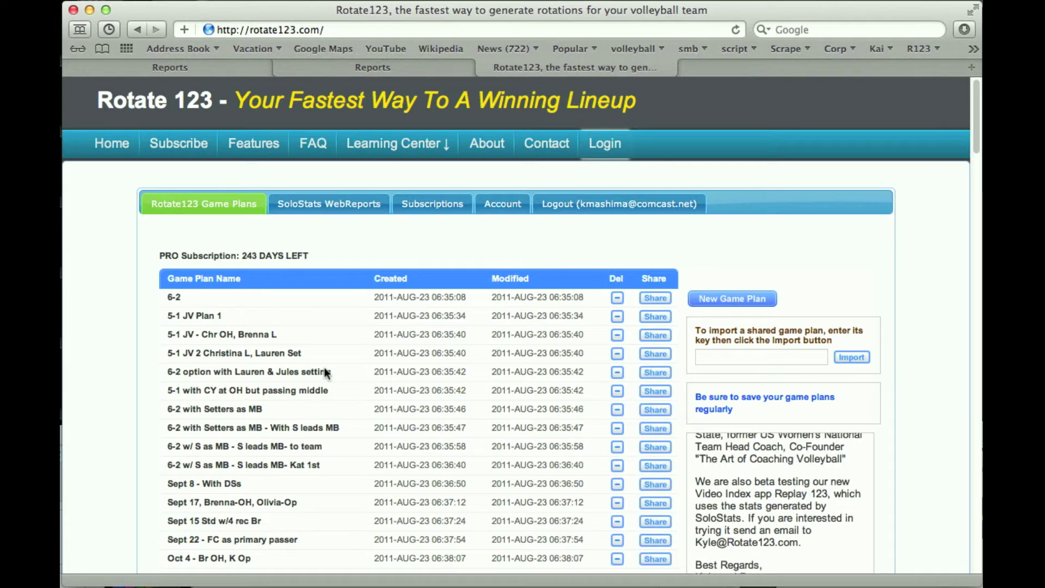
- Launch SoloStats WebReports team reports from the account and select the Bay Bombers team
click(342, 206)
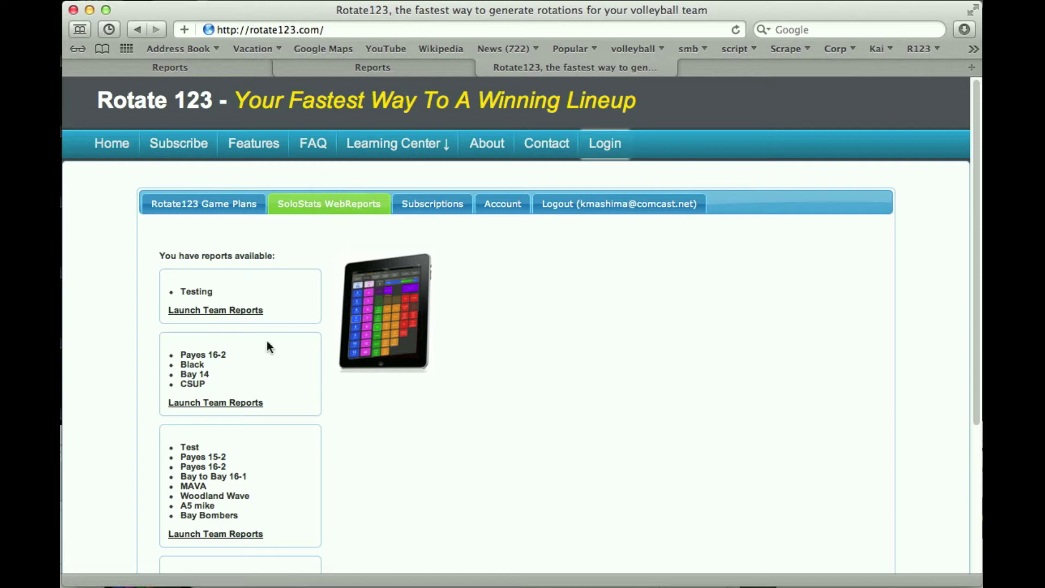
scroll(462, 406, down, 3)
scroll(462, 405, up, 3)
click(236, 403)
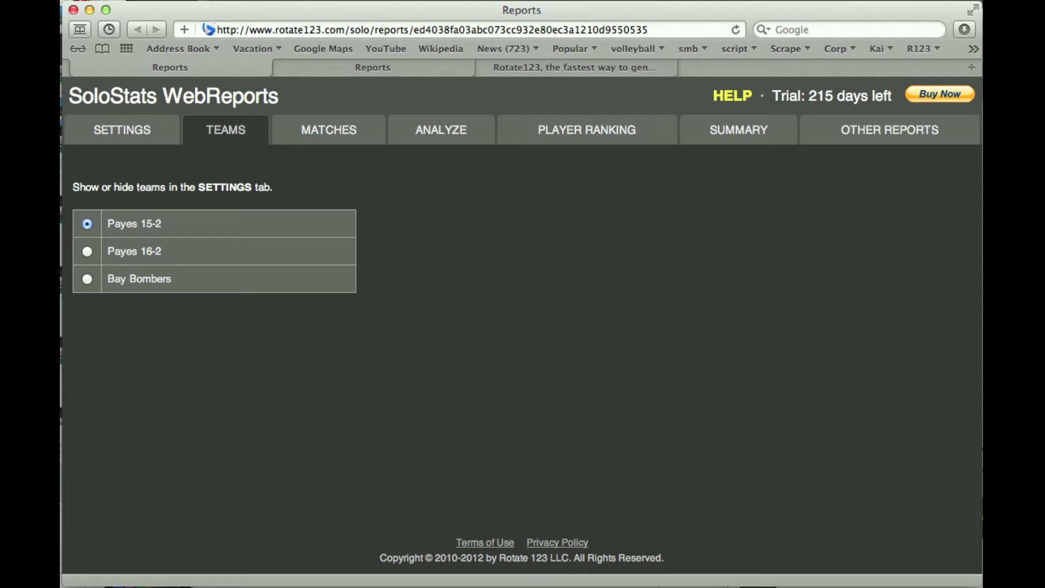
click(87, 281)
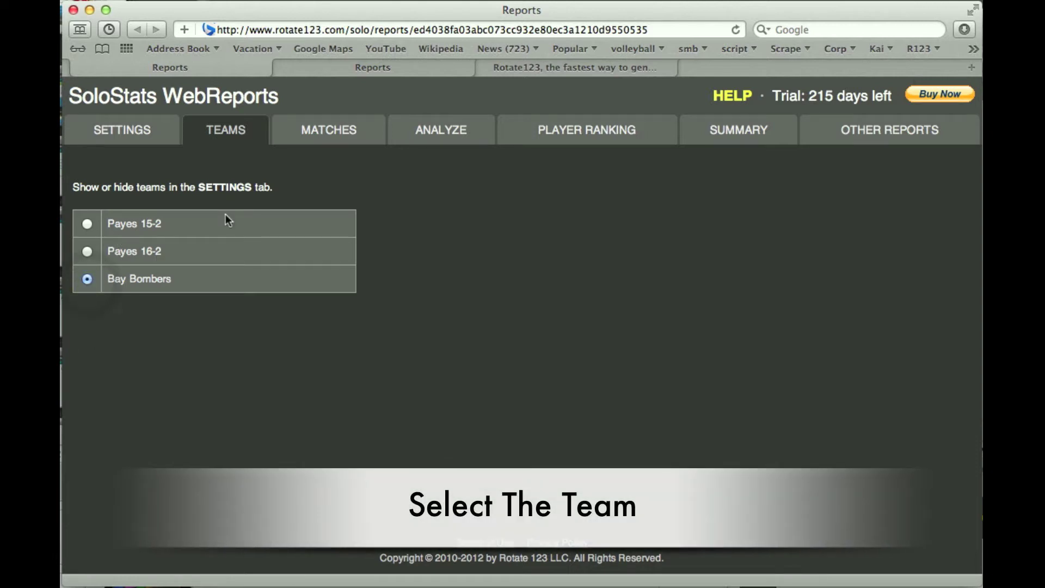
- Show the team's match list and clear Select All so no matches are included
click(305, 143)
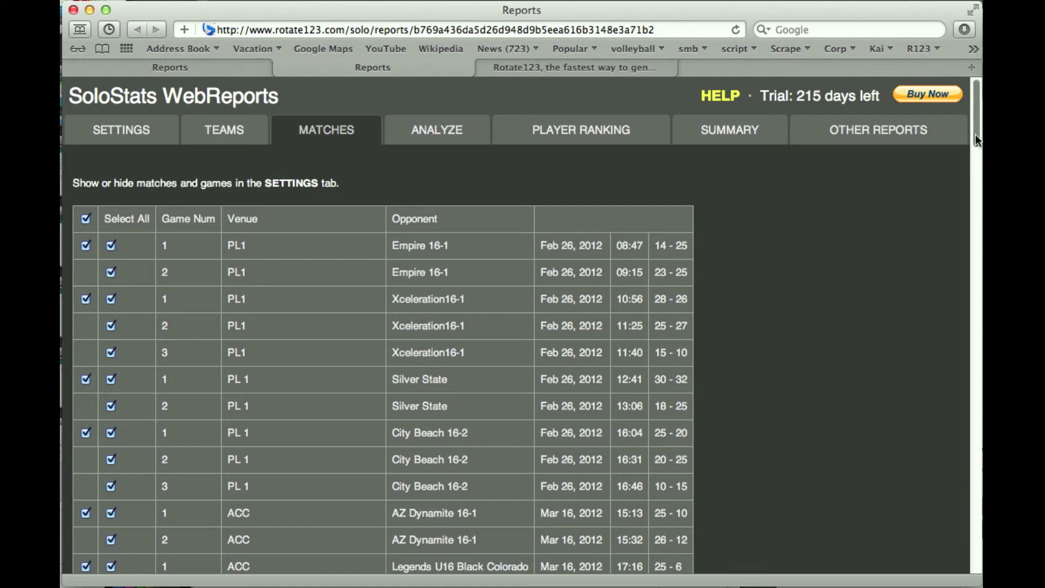
drag(977, 140, 973, 98)
click(88, 223)
click(86, 220)
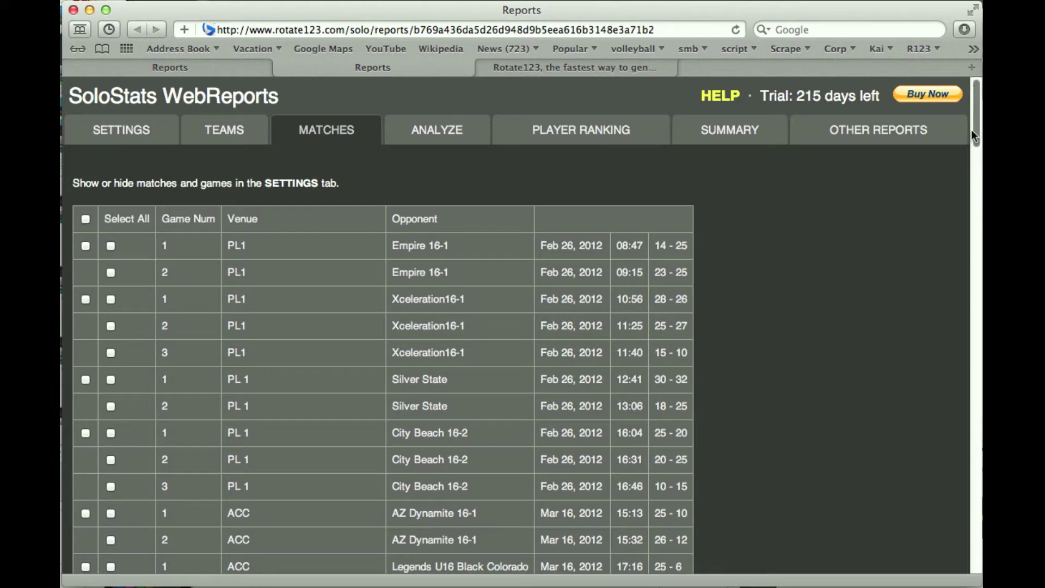
- Check the Rage 15-1, NNJ16, Main Beach 16, City Beach 16-2 and NCVC 15-1 matches
drag(973, 136, 974, 260)
click(86, 240)
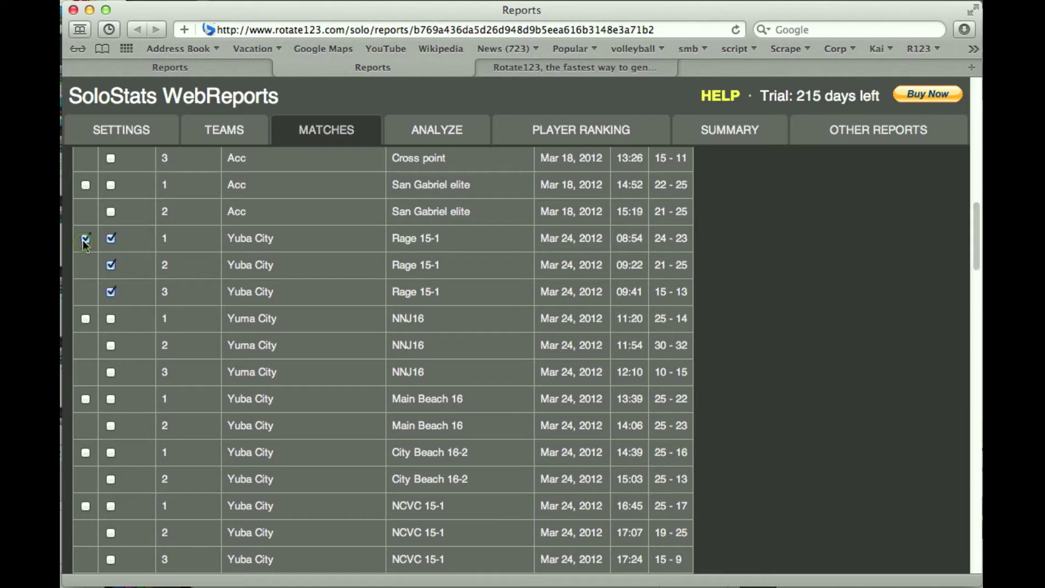
click(86, 318)
click(86, 399)
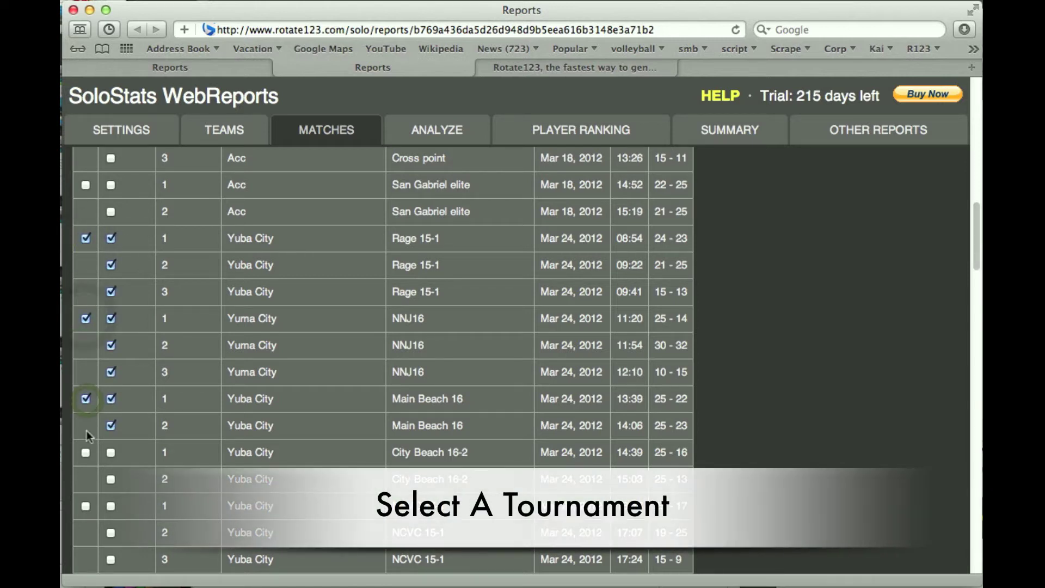
click(85, 452)
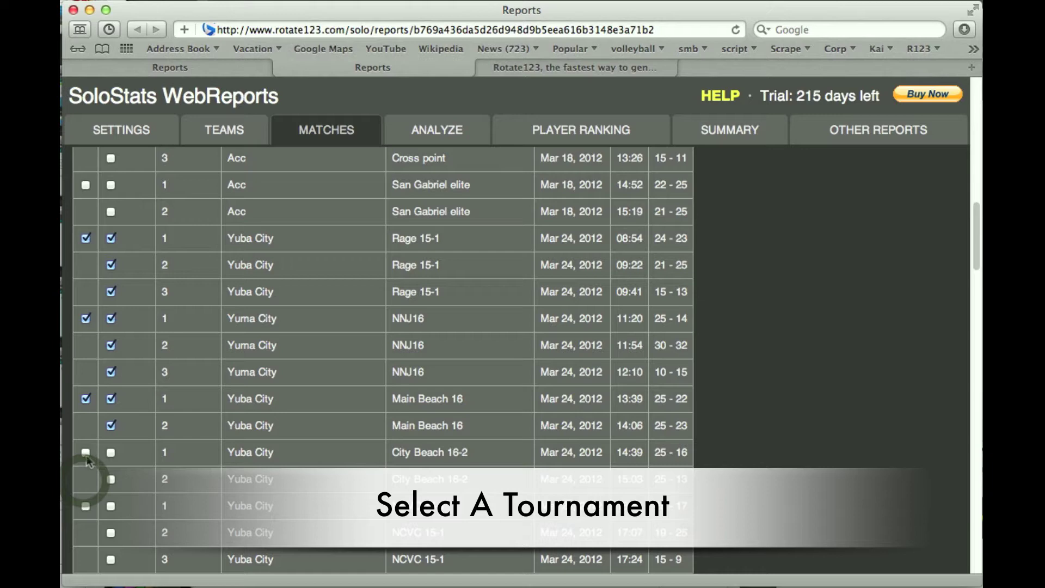
click(85, 505)
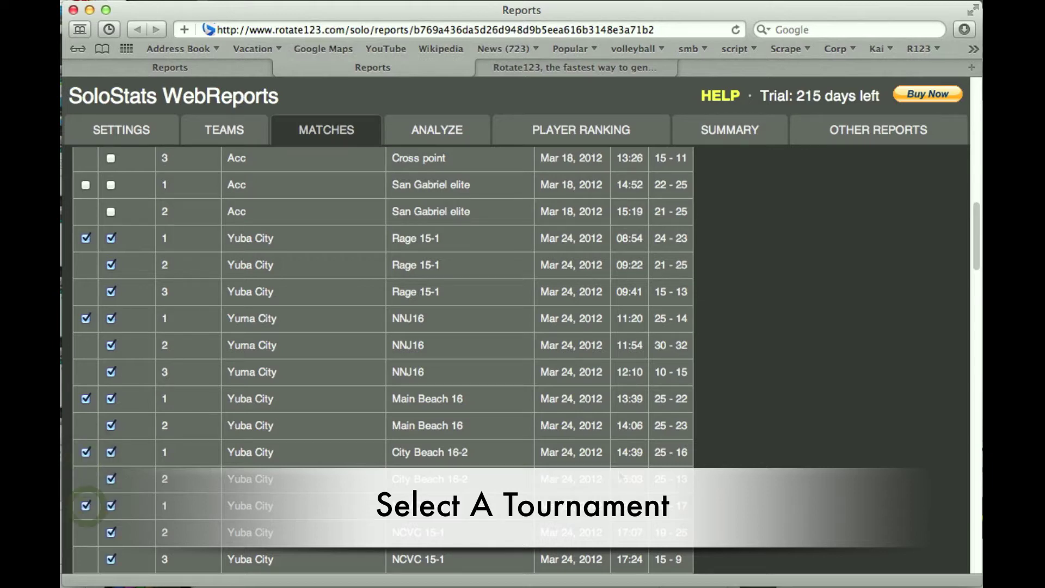
scroll(976, 223, down, 3)
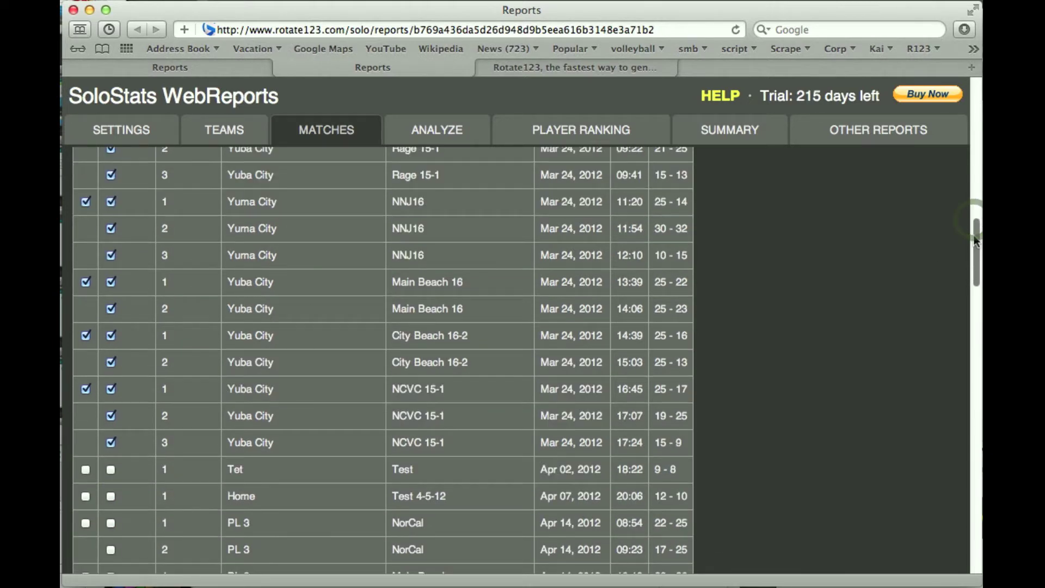
scroll(975, 227, up, 5)
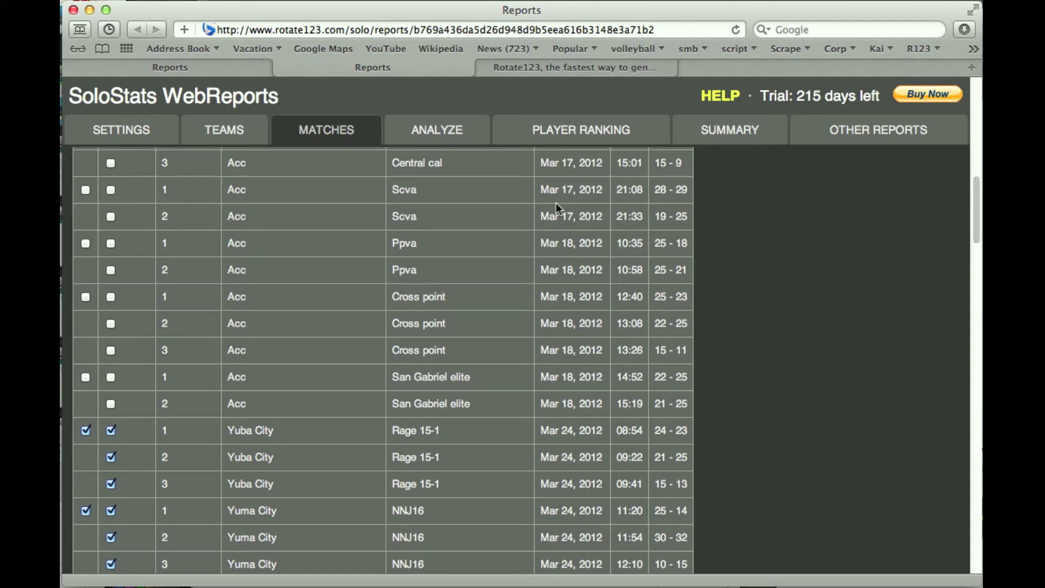
- View the ANALYZE rotation tables, then switch to the SUMMARY By Player stats
click(455, 141)
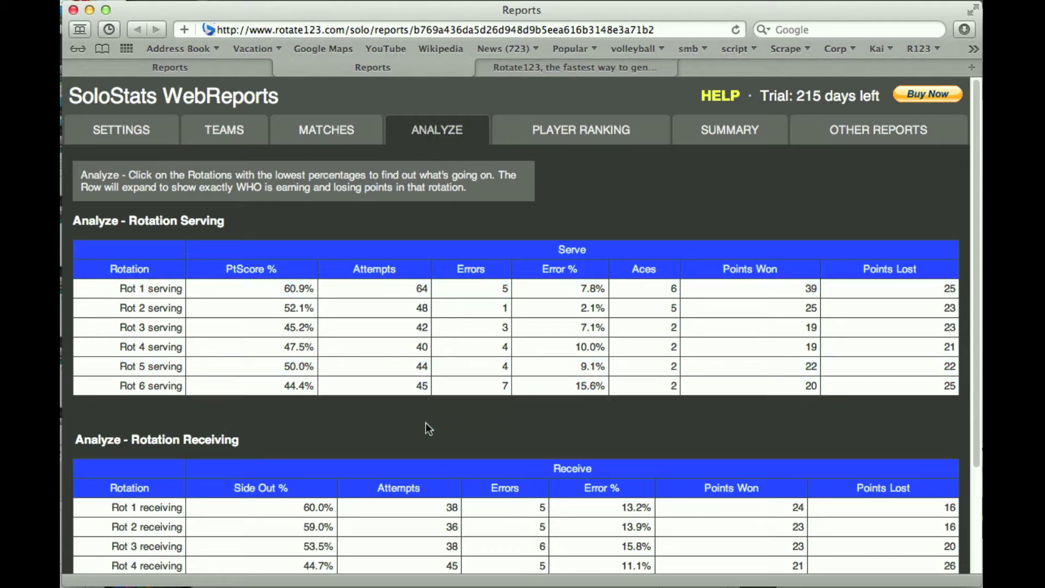
click(687, 137)
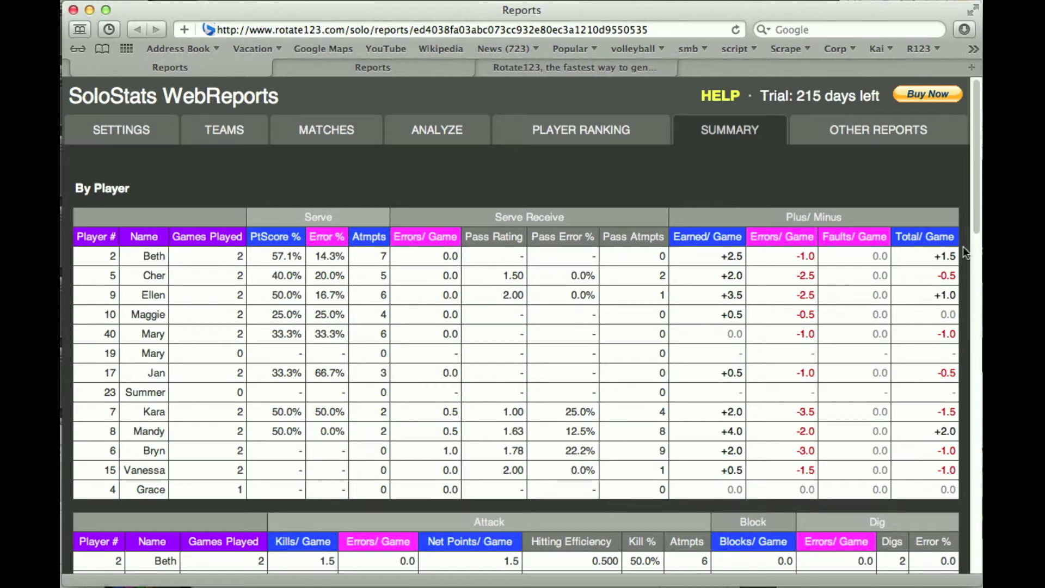
- Scroll down to the Summary's Attack table, then switch to the PLAYER RANKING report
drag(977, 228, 980, 320)
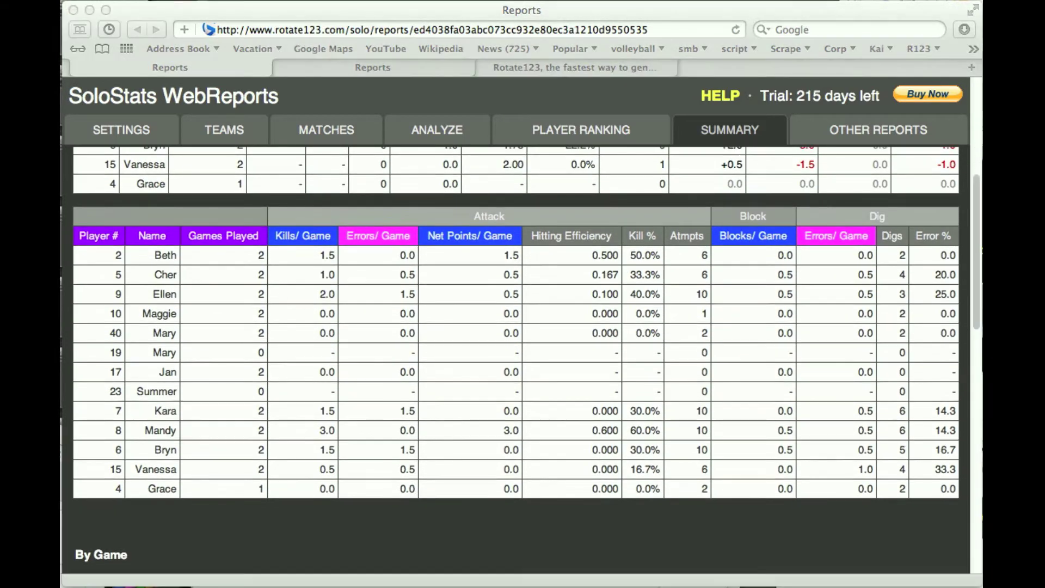
click(570, 125)
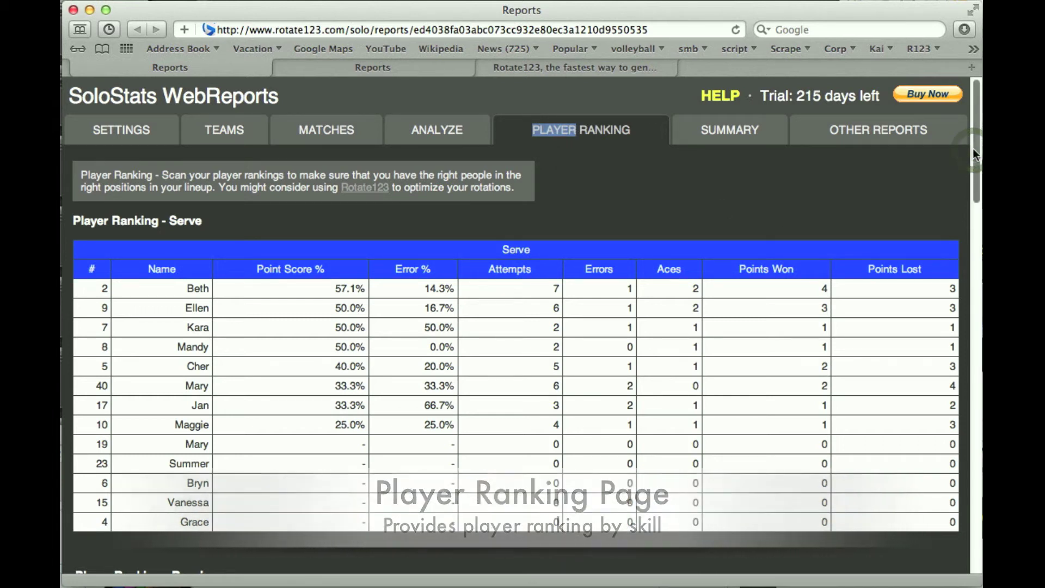
drag(972, 148, 974, 237)
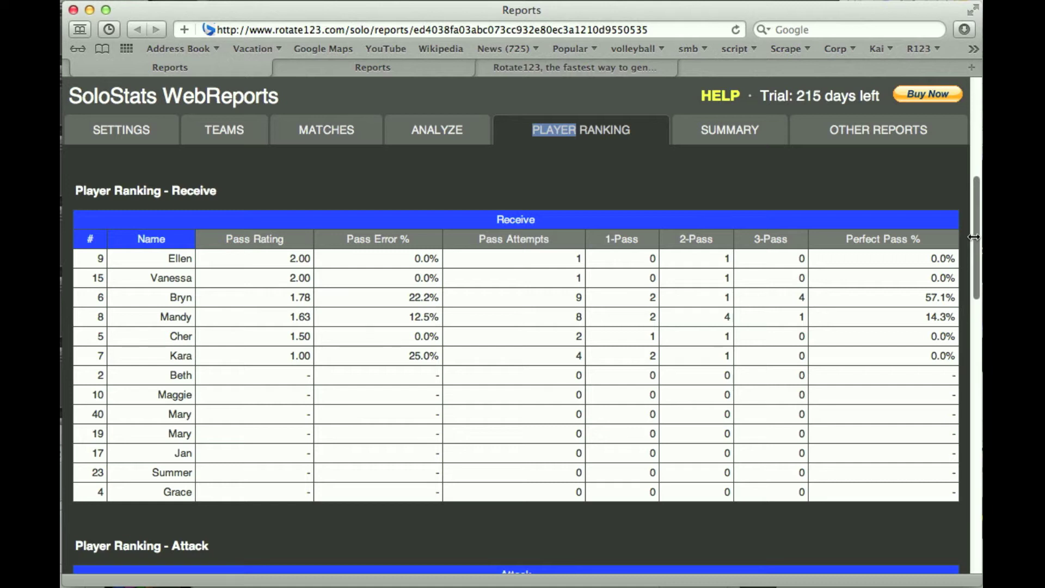
click(977, 237)
drag(976, 237, 978, 156)
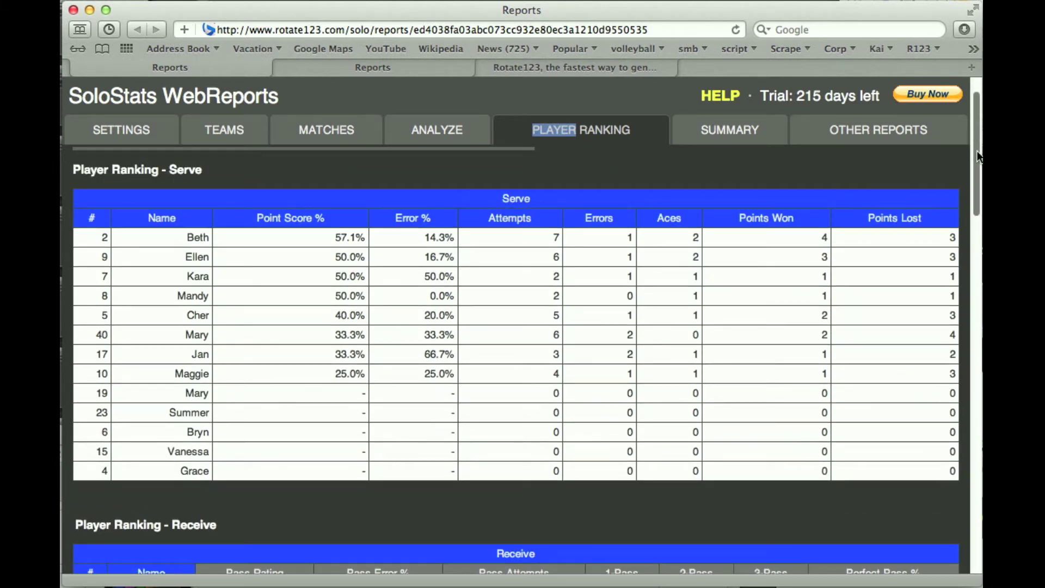